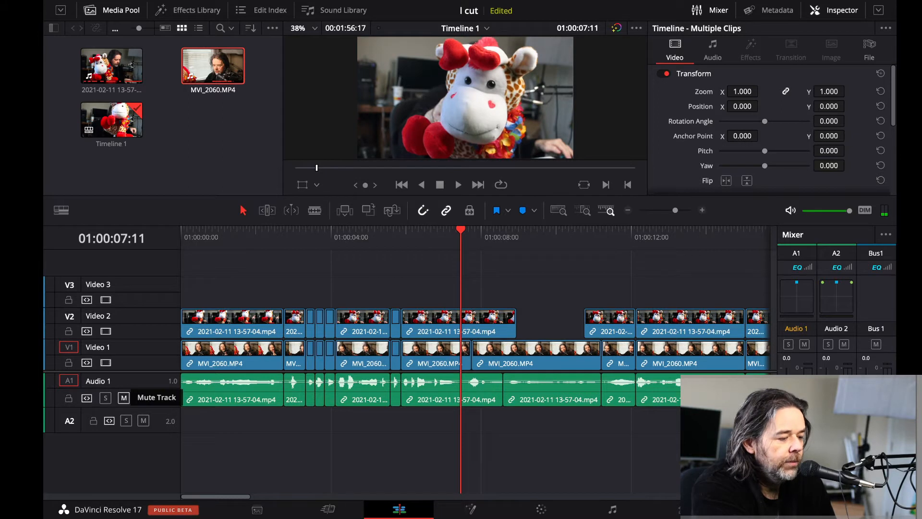
Play back the cut near 01:00:07:11 and switch the Audio 1 mute on and off.
key(space)
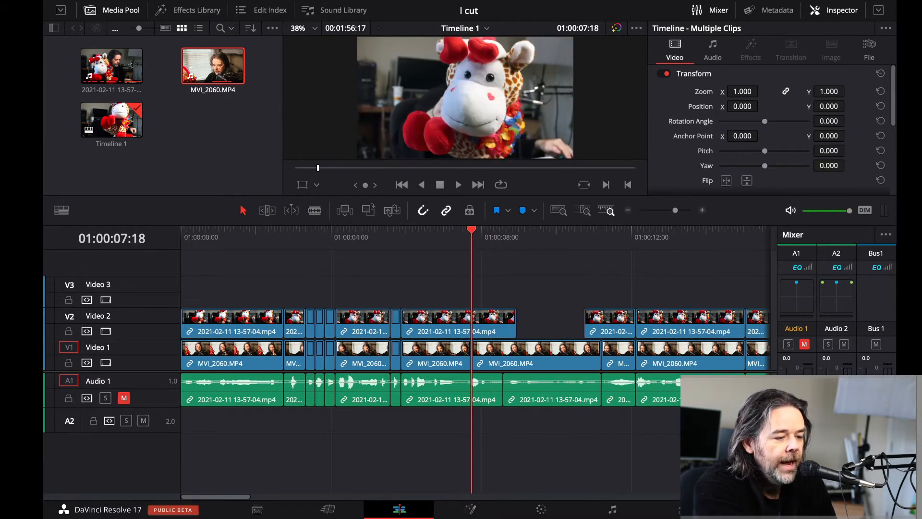
drag(471, 230, 442, 230)
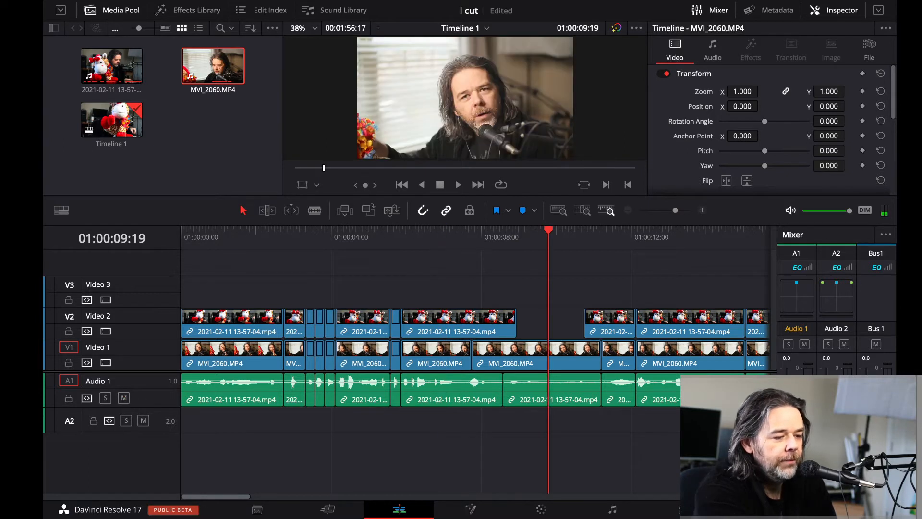
click(123, 398)
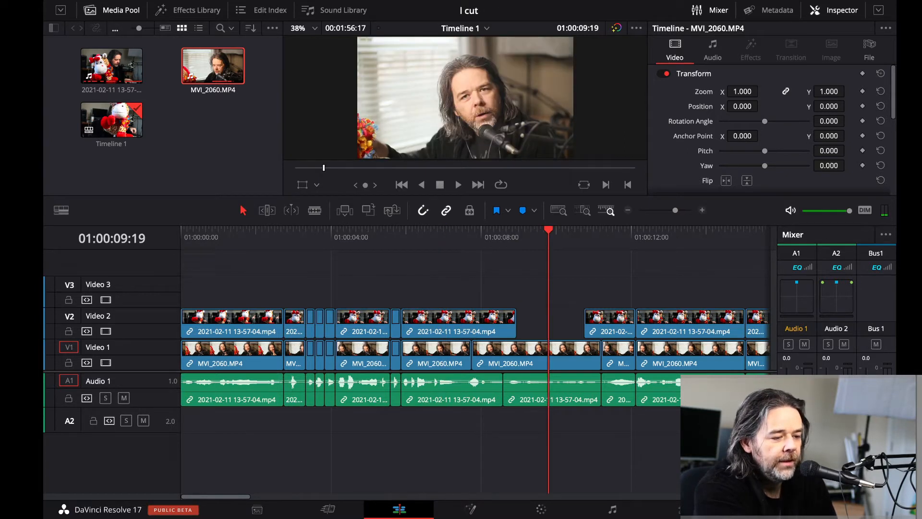
Move through the edit points to 01:00:08:15 and select the clips on each side of the audio cut to check which are linked.
key(Up)
key(Up)
key(Down)
key(Up)
click(536, 354)
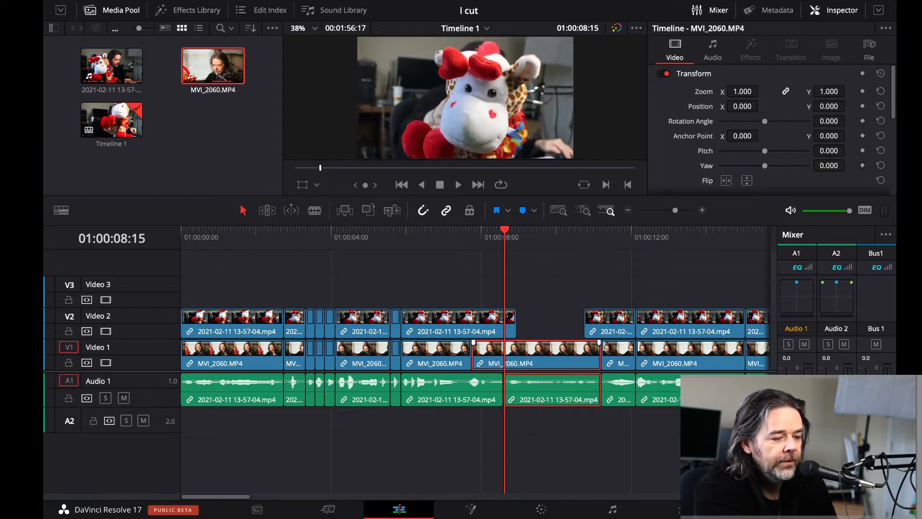
click(453, 322)
key(ctrl+shift+a)
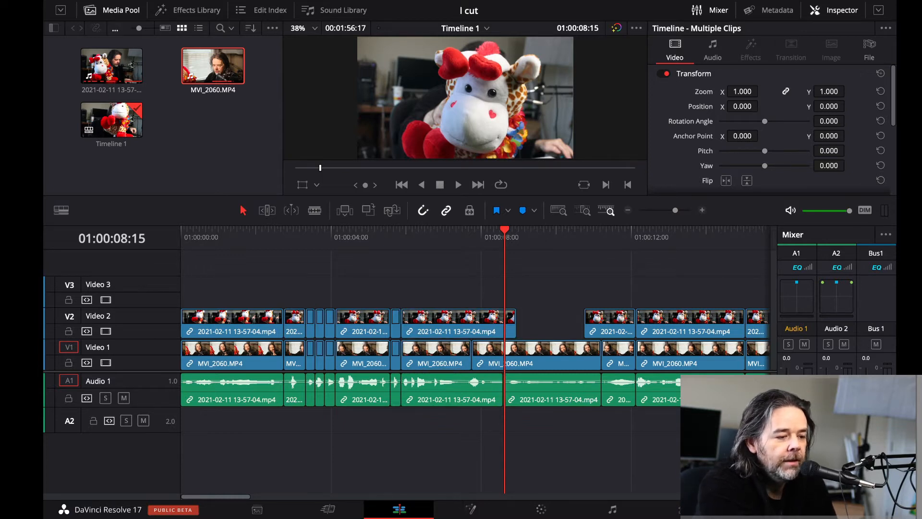
drag(442, 292, 446, 407)
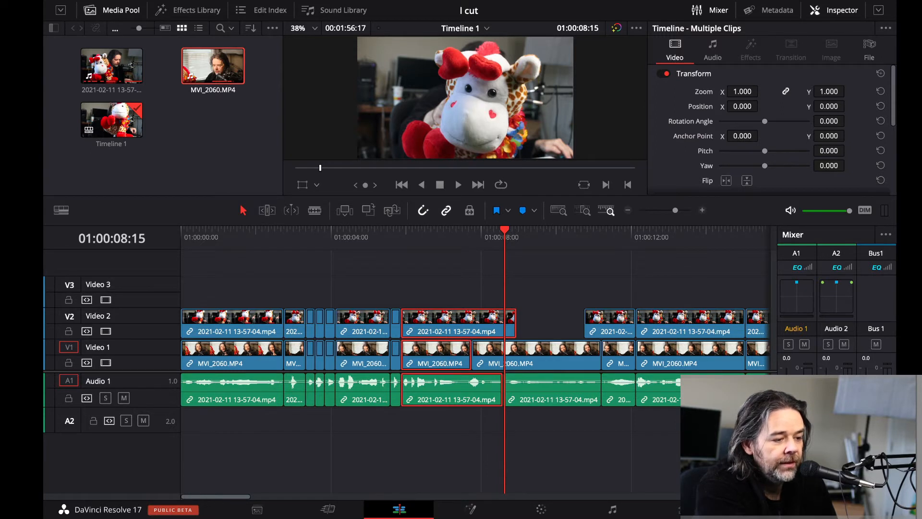
Preview the Video 1 angle near 01:00:07:00 with Video 2 disabled, and re-enable Video 2.
click(443, 237)
click(105, 331)
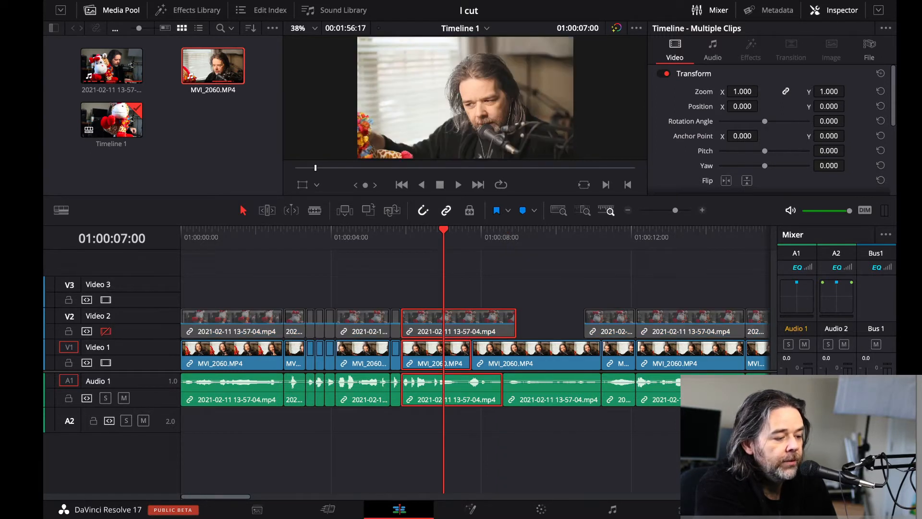
key(j)
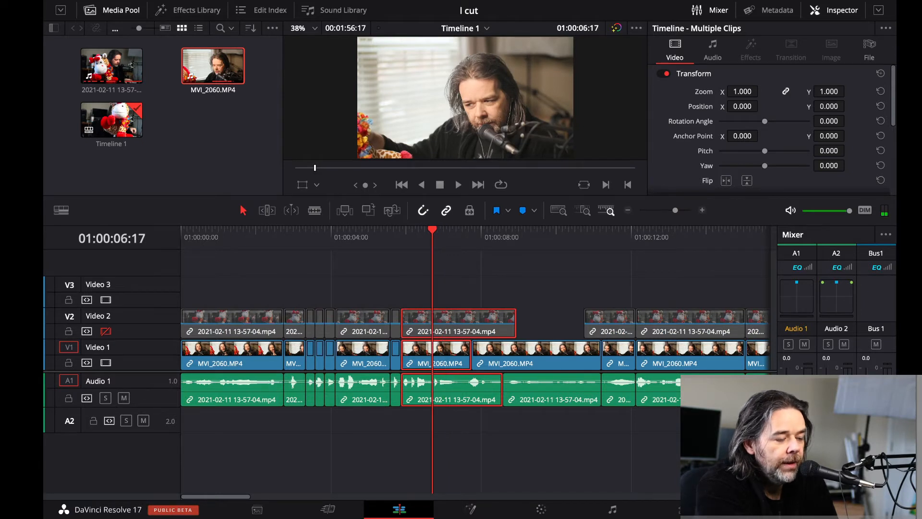
click(106, 330)
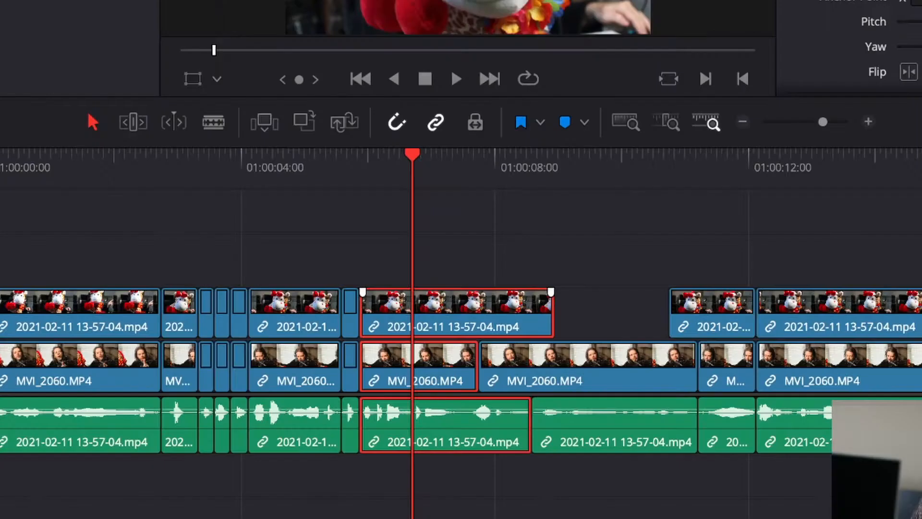
Select the end edges and bodies of the linked clips near 01:00:08 and 01:00:12 to check how the linked selection behaves.
mouse_move(515, 324)
mouse_down()
mouse_move(475, 324)
mouse_move(533, 324)
mouse_move(471, 324)
mouse_move(515, 324)
mouse_up()
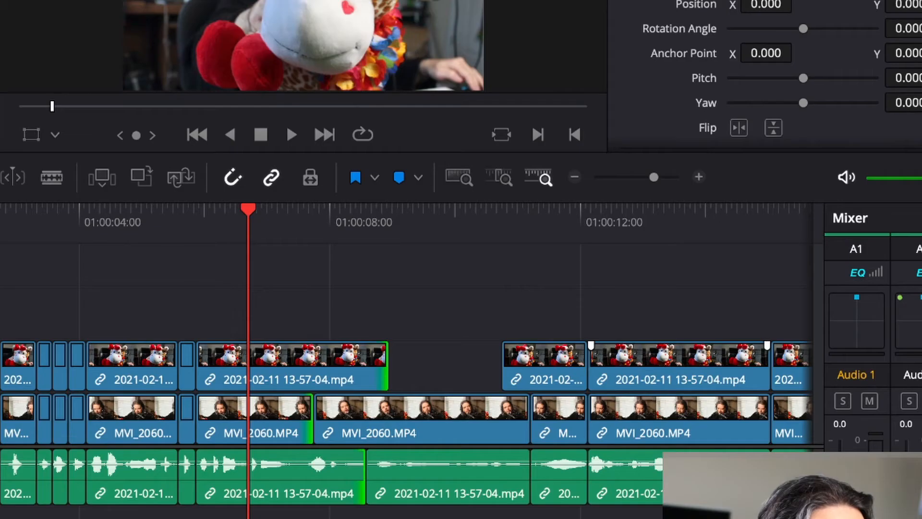
click(691, 324)
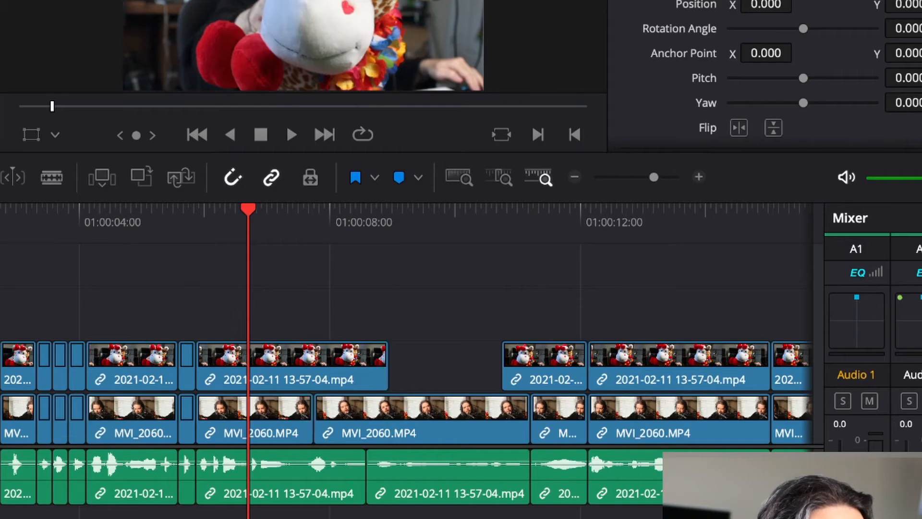
mouse_move(768, 365)
mouse_down()
mouse_move(728, 364)
mouse_move(768, 365)
mouse_up()
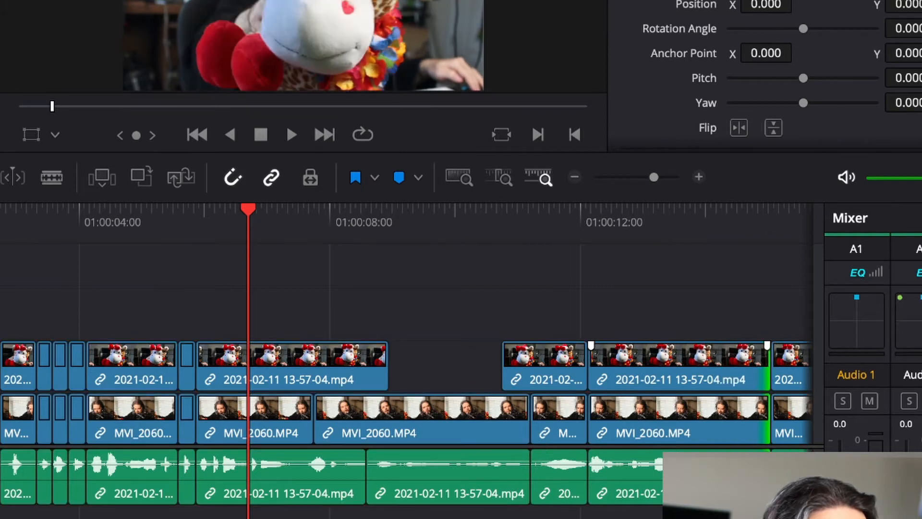
click(679, 365)
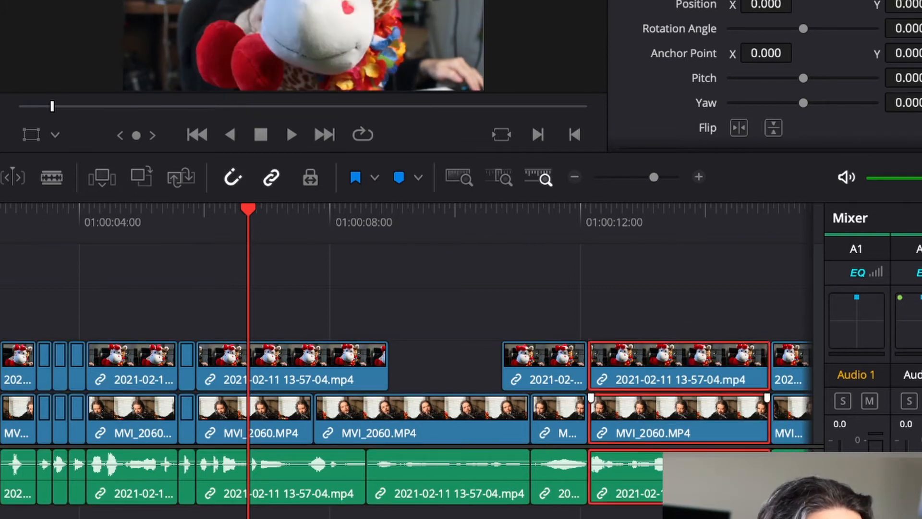
click(769, 408)
click(658, 296)
Unlink the clip group starting near 01:00:12 and select the end edge of its Video 1 clip alone.
click(660, 418)
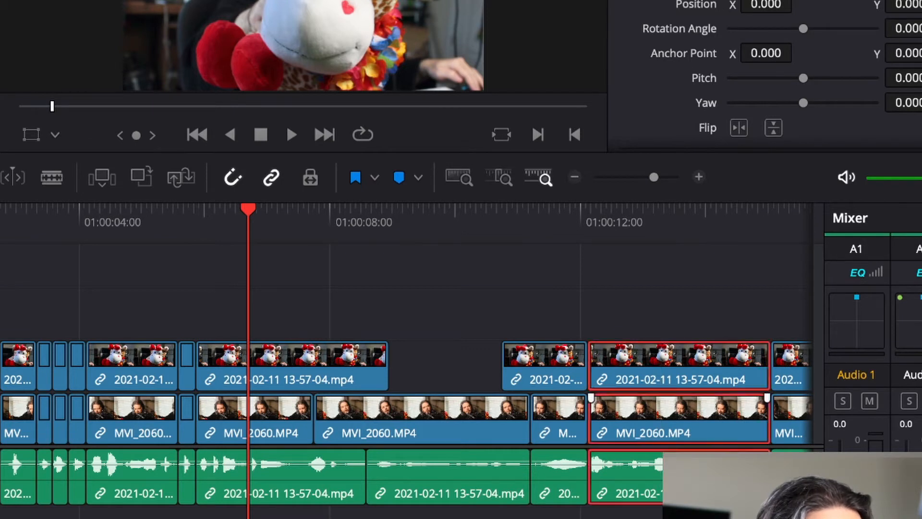
key(ctrl+alt+l)
key(ctrl+shift+a)
mouse_move(767, 366)
mouse_down()
mouse_move(715, 366)
mouse_move(768, 366)
mouse_up()
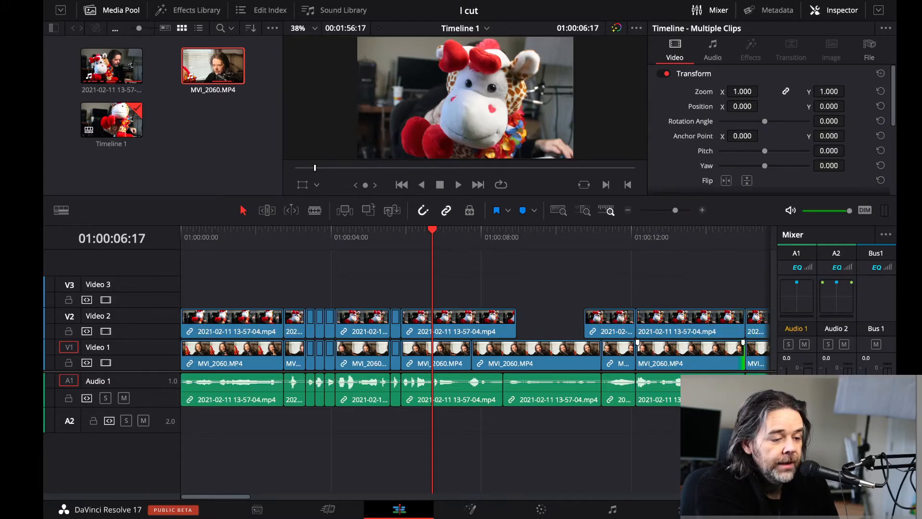
mouse_move(743, 355)
mouse_down()
mouse_move(719, 355)
mouse_move(743, 355)
mouse_up()
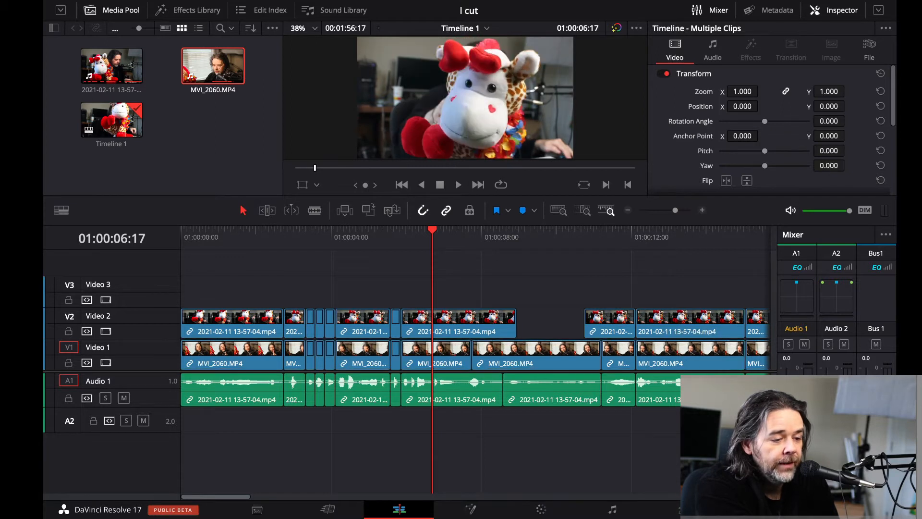
Link the Video 2, Video 1 and Audio 1 clips starting near 01:00:12 together again.
click(689, 355)
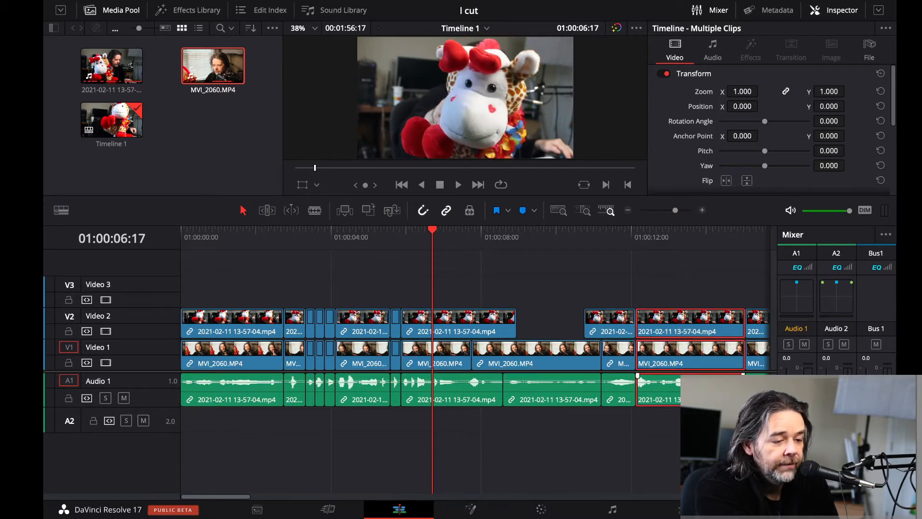
key(super+alt+l)
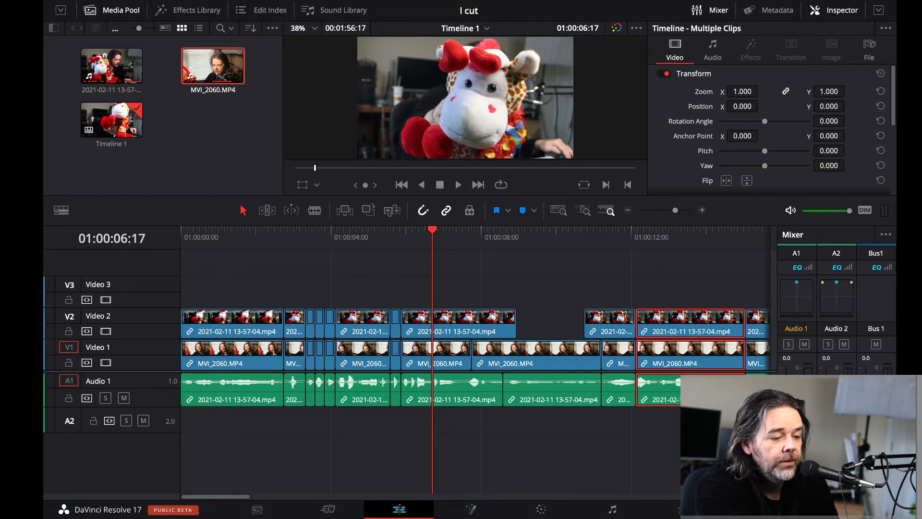
click(689, 323)
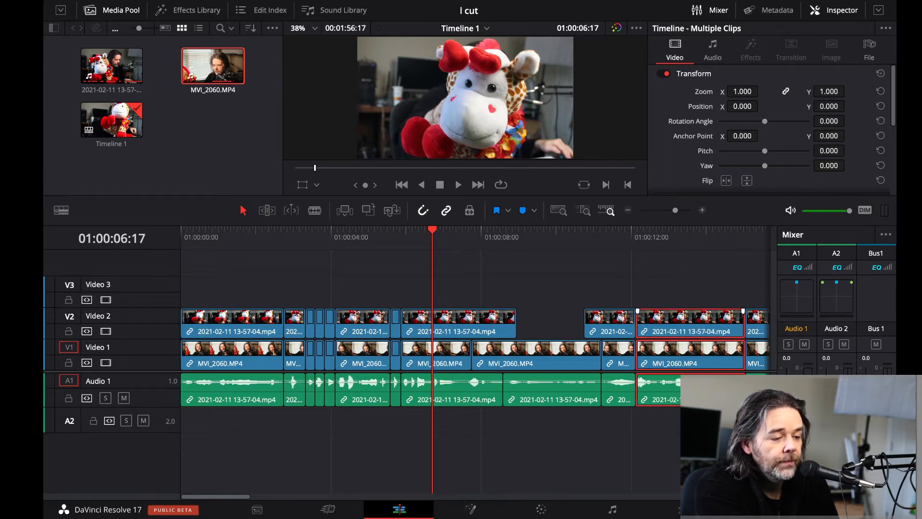
Examine the linked clips beneath and after the Video 2 gap around 01:00:09:19, and clear the selection.
click(550, 323)
click(536, 354)
click(548, 237)
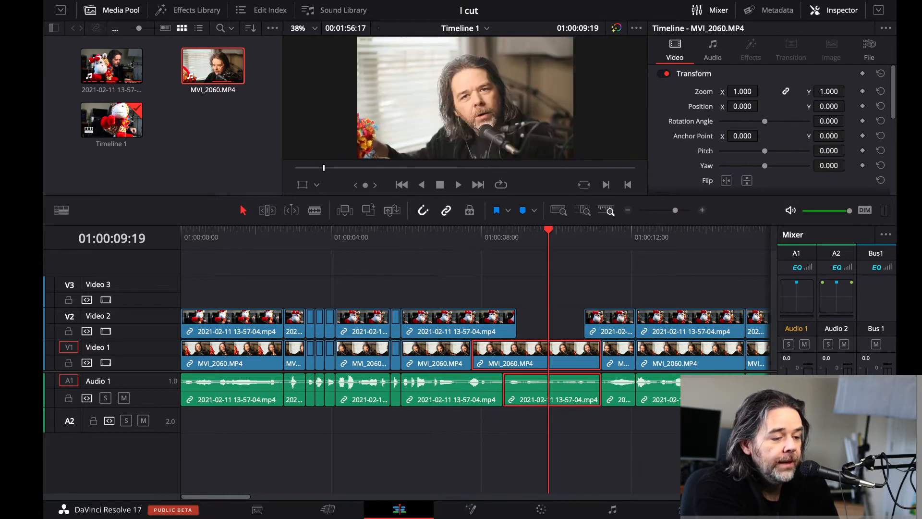
key(super+shift+a)
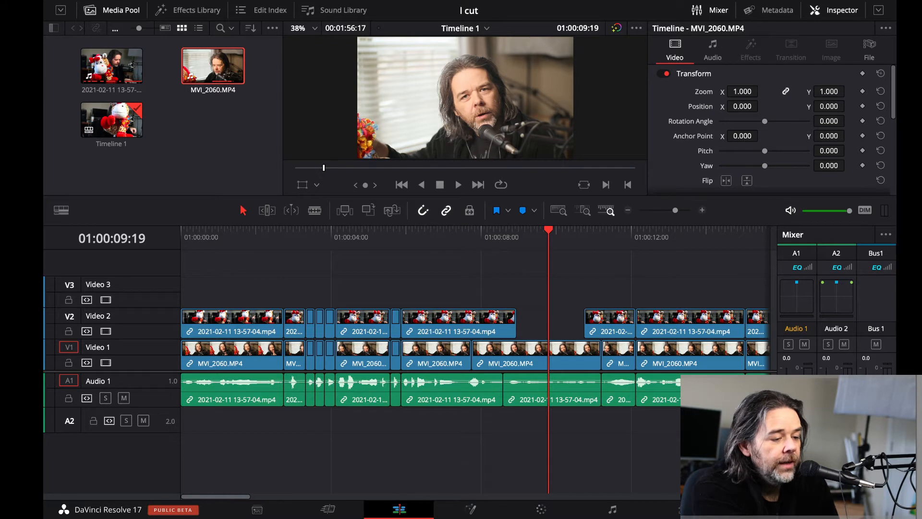
drag(616, 272, 608, 374)
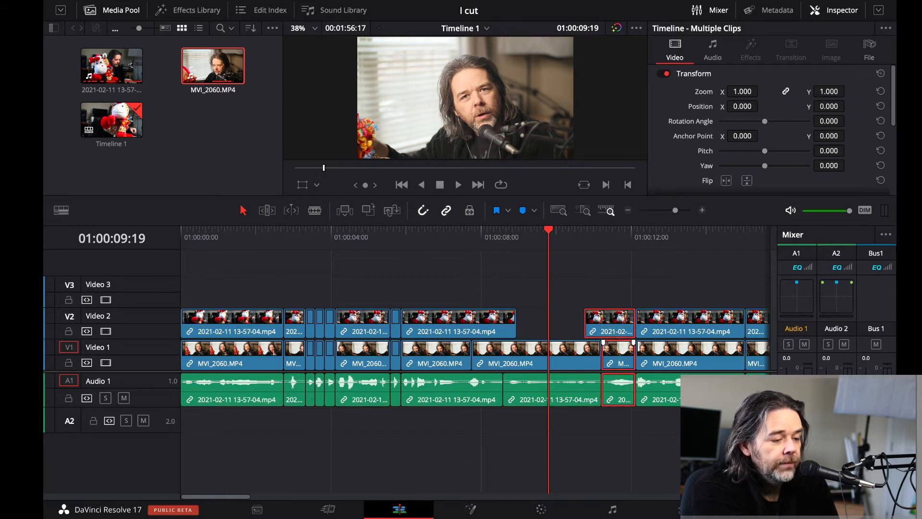
key(super+shift+a)
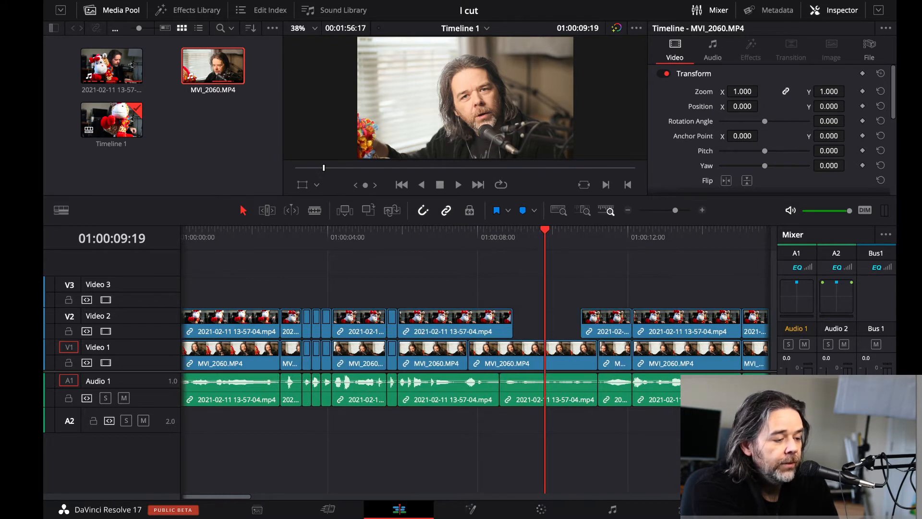
Compare both camera angles of the first linked clips around 01:00:02:02 by toggling Video 1 and Video 2, leaving both tracks enabled.
click(278, 311)
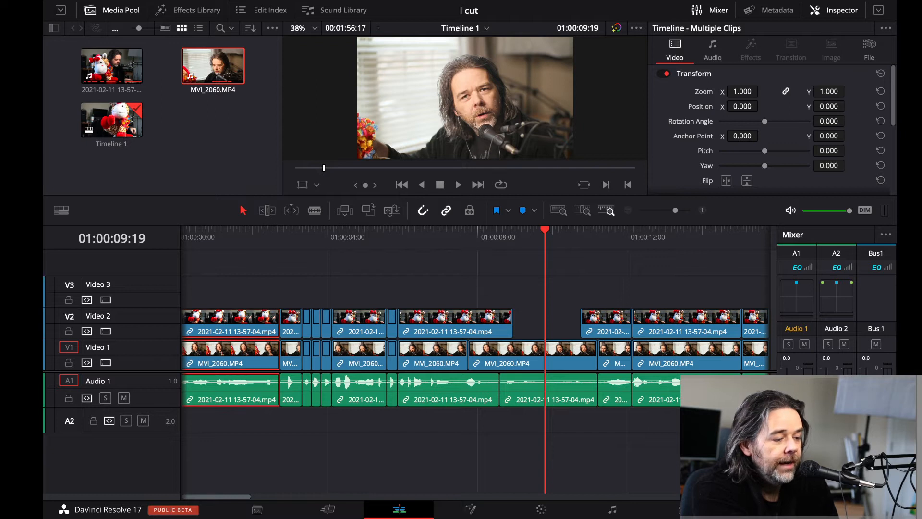
click(255, 236)
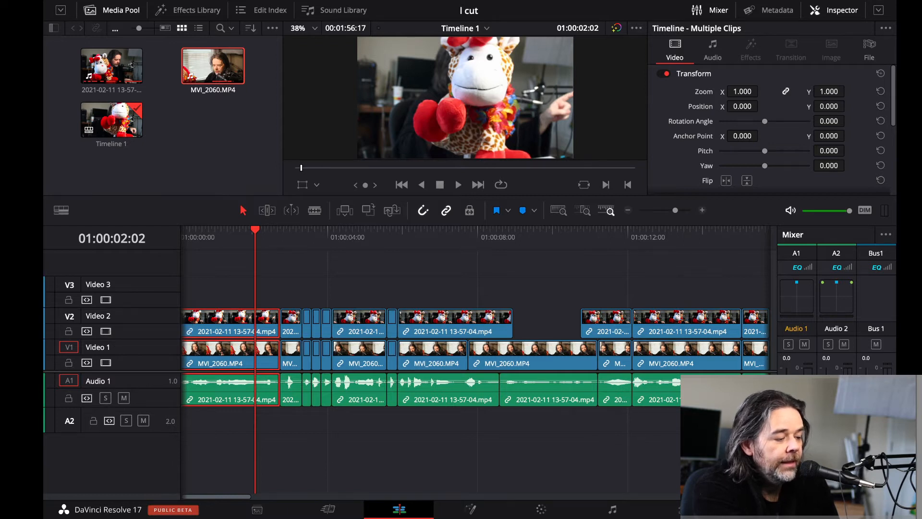
click(106, 331)
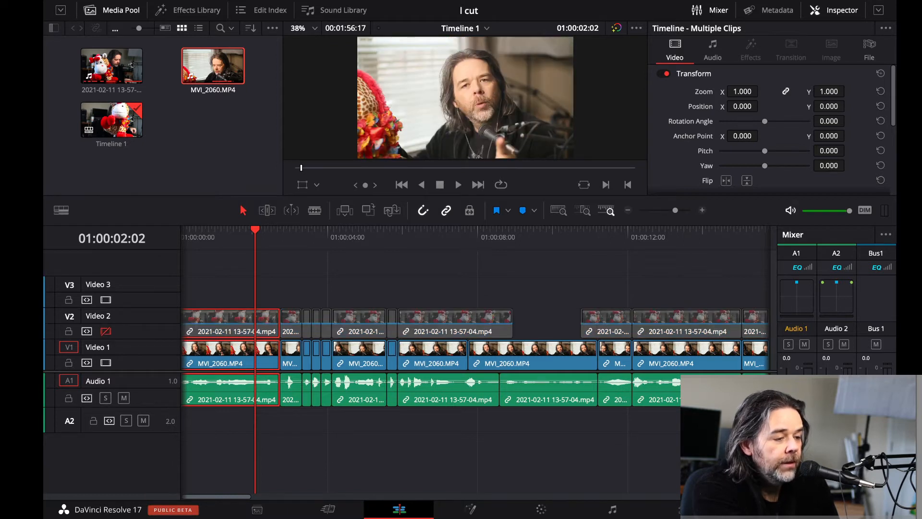
click(213, 120)
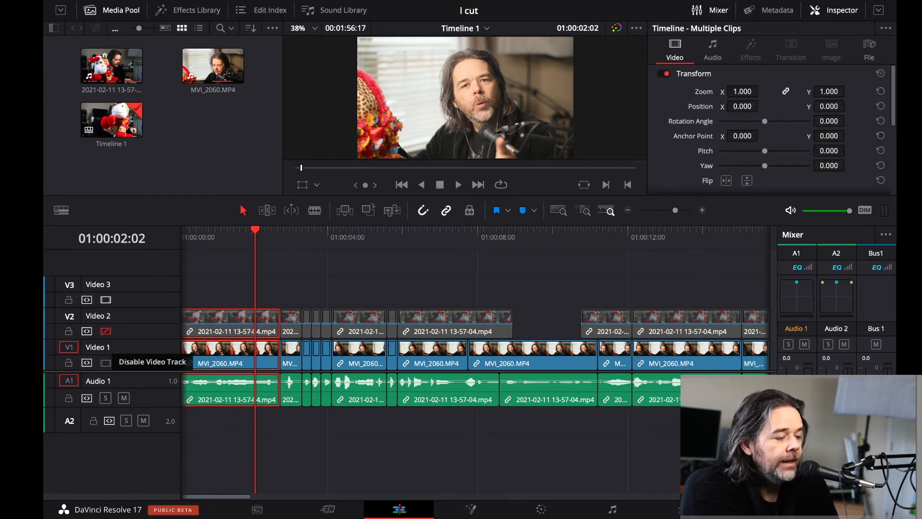
click(105, 362)
click(105, 362)
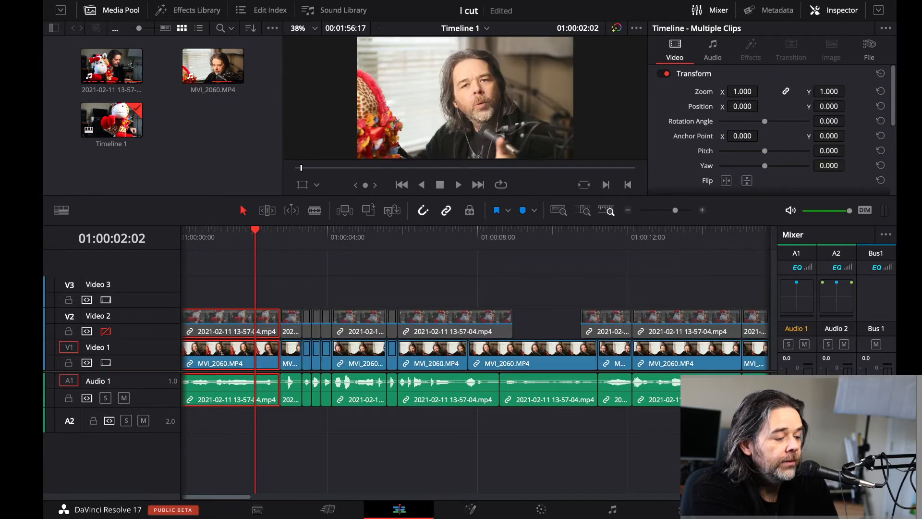
click(105, 331)
click(106, 331)
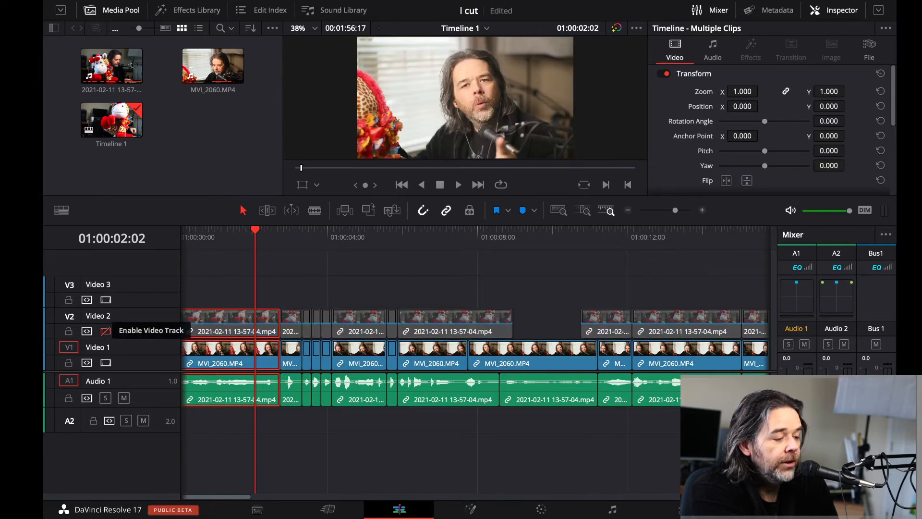
mouse_move(254, 230)
mouse_down()
mouse_move(225, 231)
mouse_move(236, 231)
mouse_up()
click(106, 330)
Clear the selection, select the end edge of the first clip on Video 2, and select the whole first linked group.
key(super+shift+a)
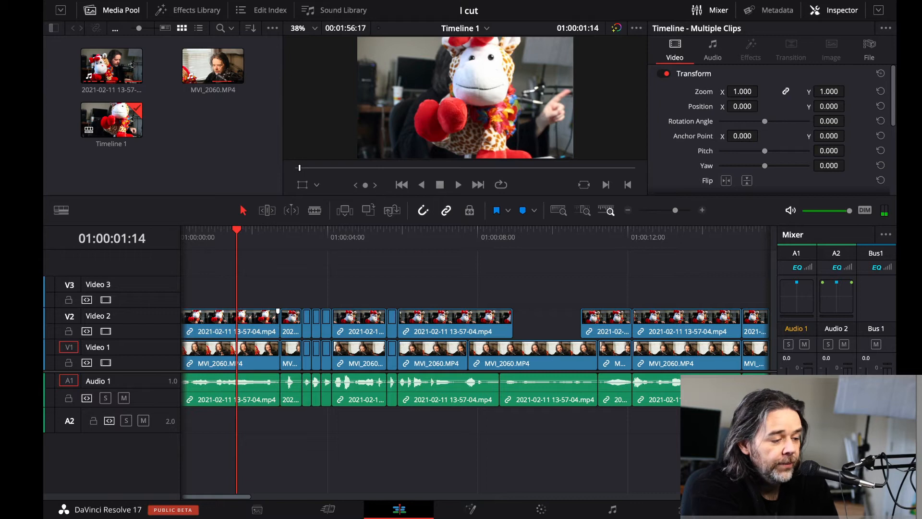
mouse_move(278, 312)
mouse_down()
mouse_move(263, 313)
mouse_move(277, 312)
mouse_up()
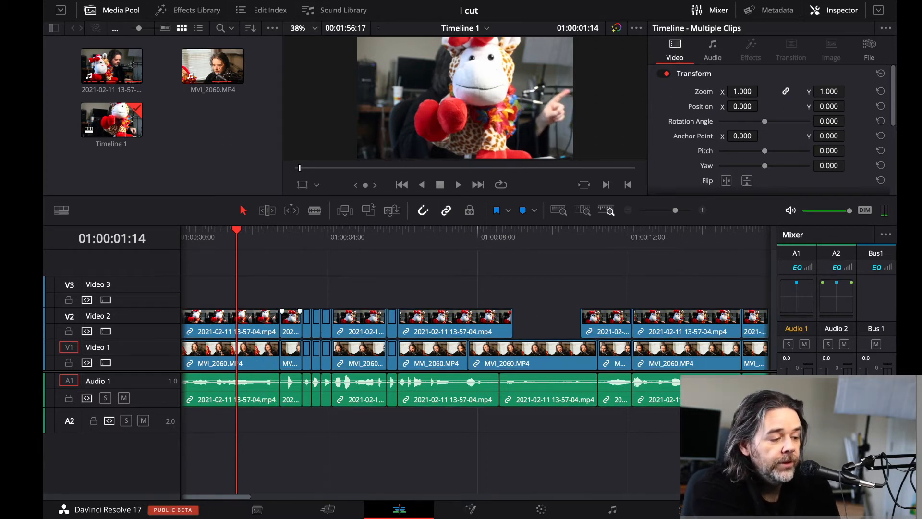
click(276, 377)
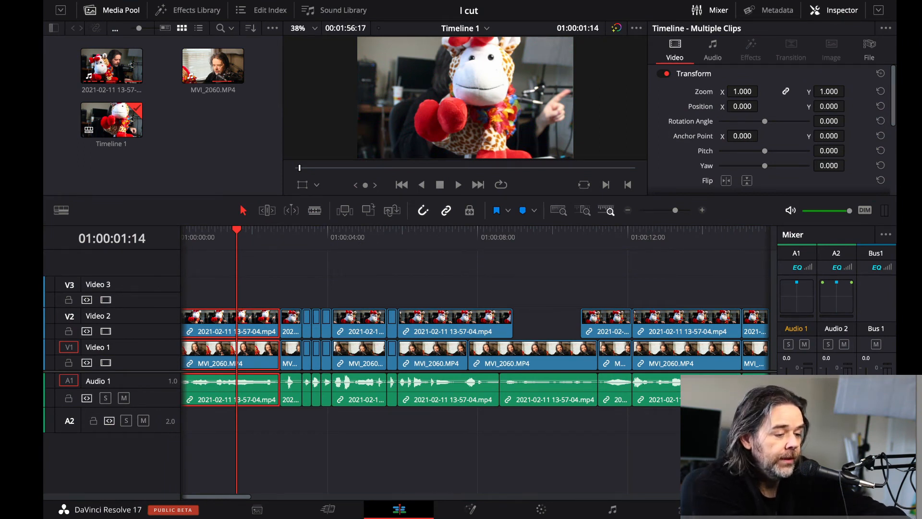
Play the section around 01:00:20, place the playhead at the Video 2 clip's end at 01:00:20:20, and select the linked clips that follow.
scroll(474, 355, right, 5)
click(499, 237)
key(space)
key(space)
key(Down)
key(Down)
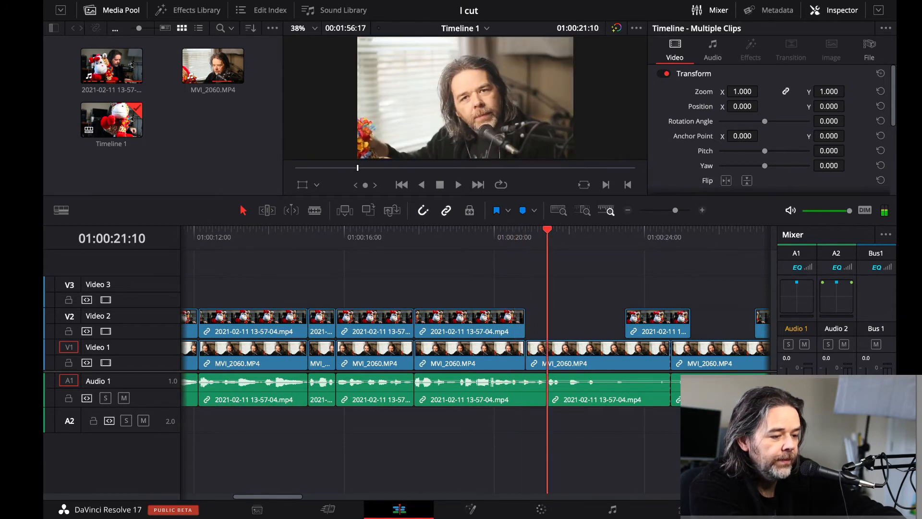
drag(547, 230, 525, 231)
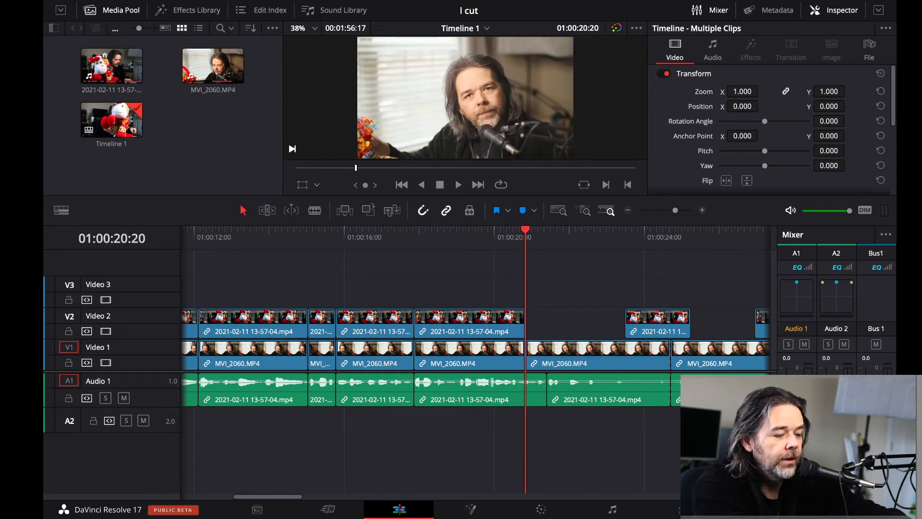
click(597, 388)
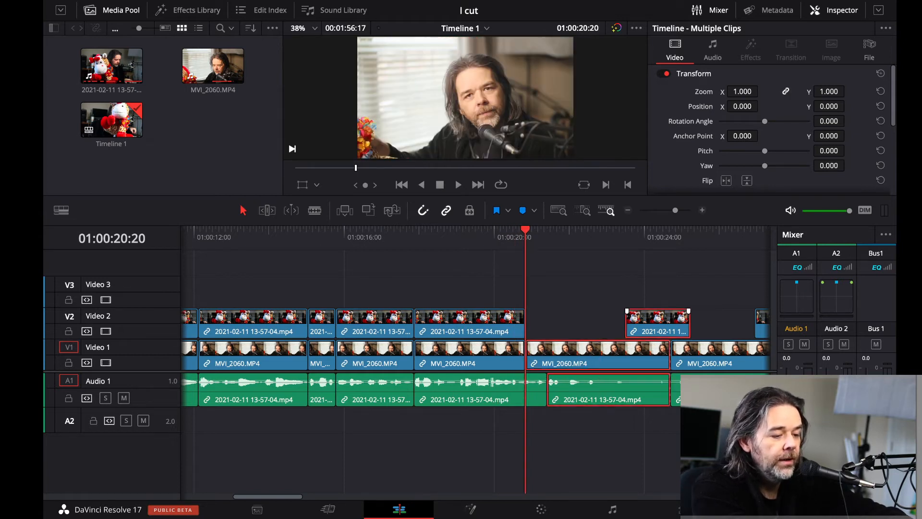
Select the linked clips that end at 01:00:20:20, place the playhead at 01:00:19:17, and select the gap that follows on Video 2.
key(super+shift+a)
click(469, 323)
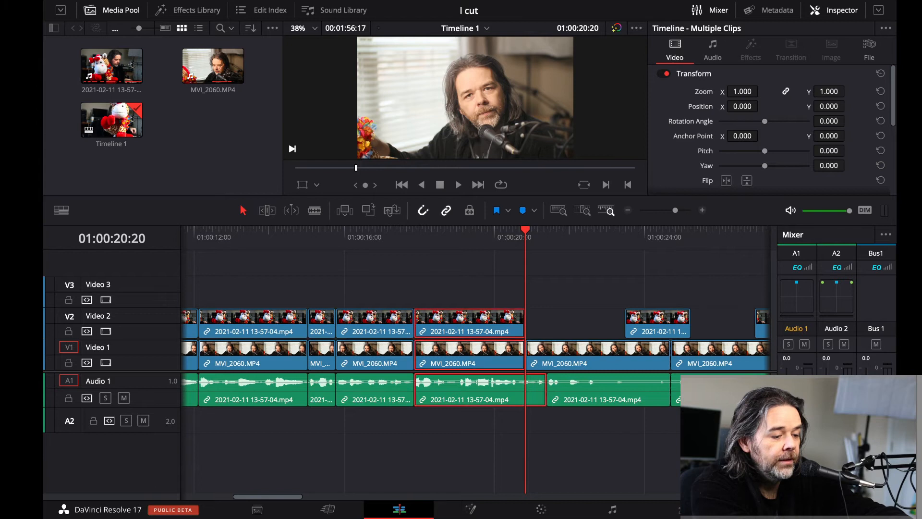
click(483, 230)
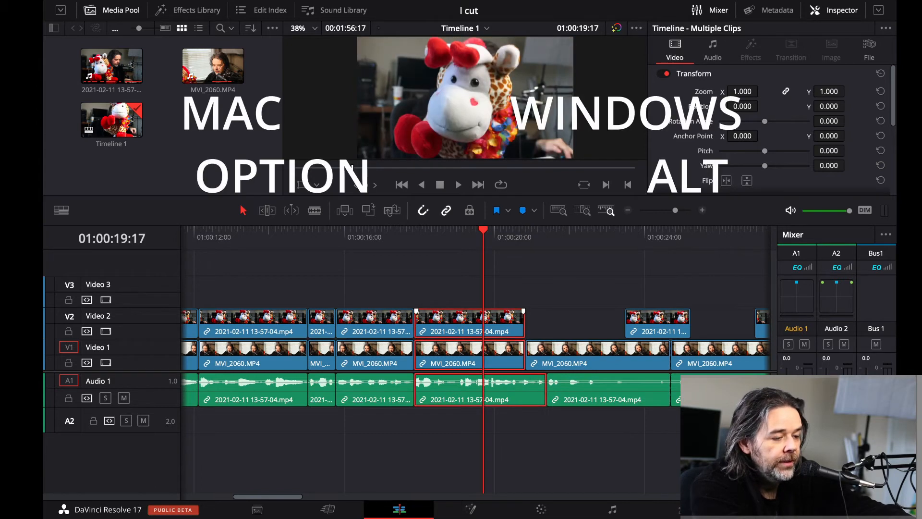
click(575, 322)
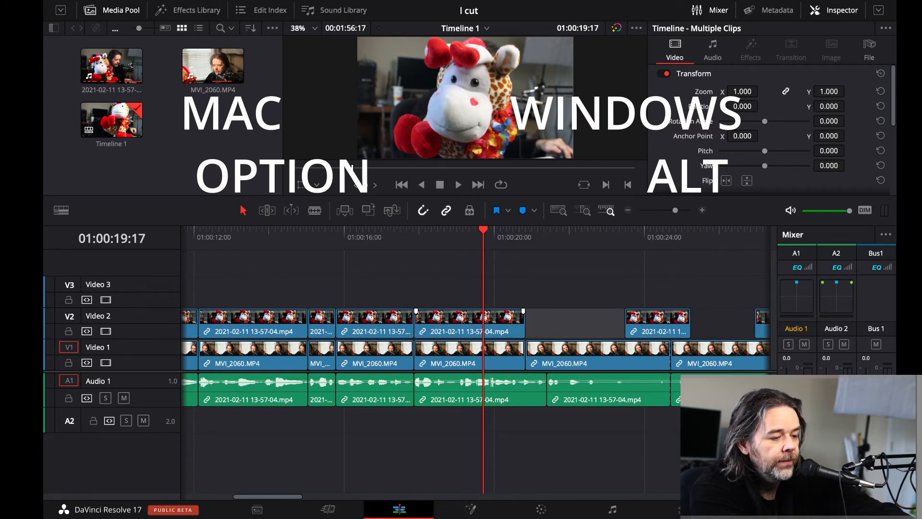
Extend only the Video 2 clip's end into the gap to about 01:00:22, play the extension, and trim it back to 01:00:20:20.
drag(524, 321, 581, 320)
key(space)
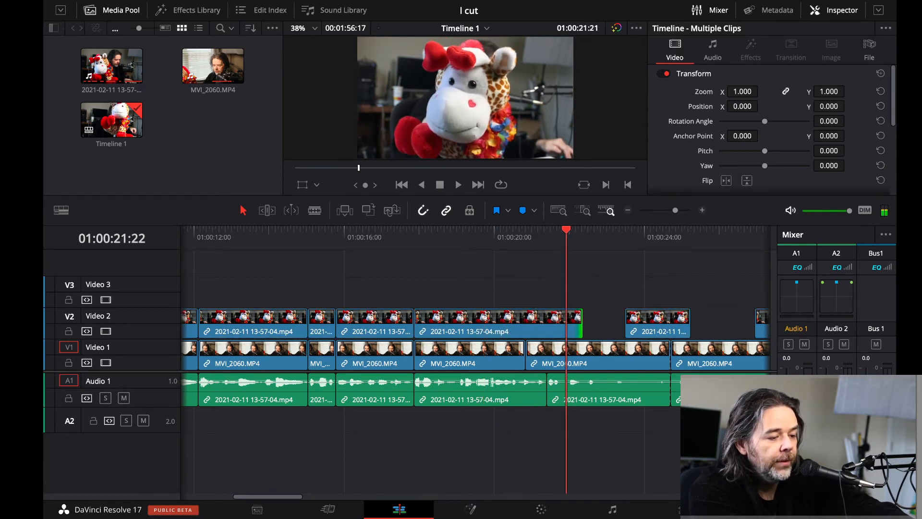
key(j)
key(j)
key(k)
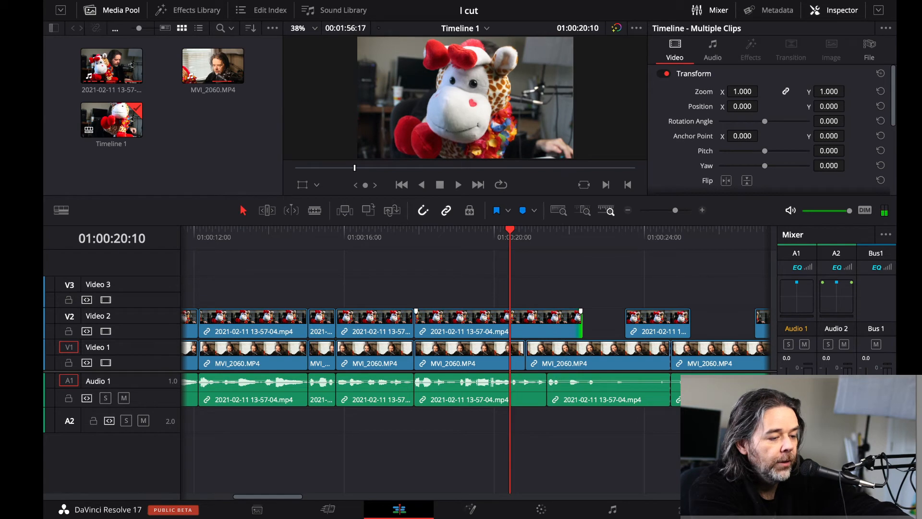
drag(581, 321, 523, 321)
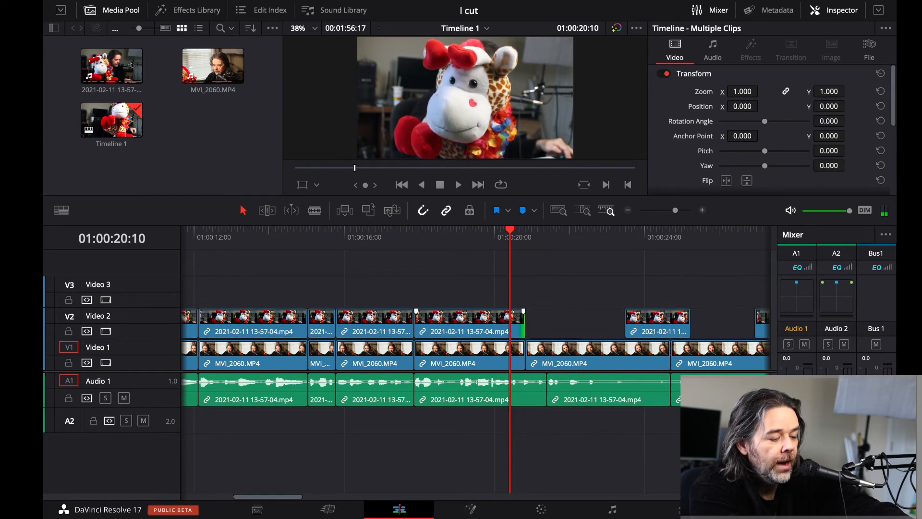
Review the camera cut at 01:00:20:20 up to 01:00:22:03, select the Video 2 gap and the preceding linked clips, and clear the selection.
key(space)
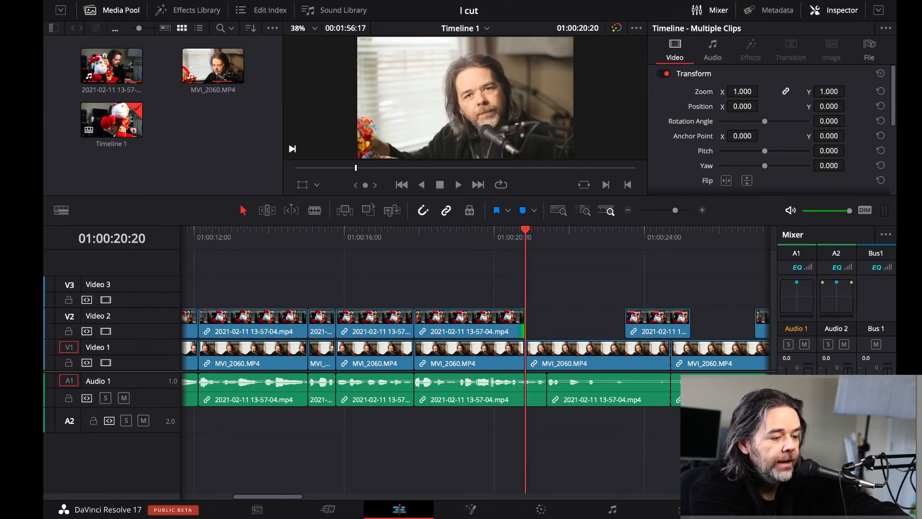
drag(494, 231, 574, 231)
click(574, 324)
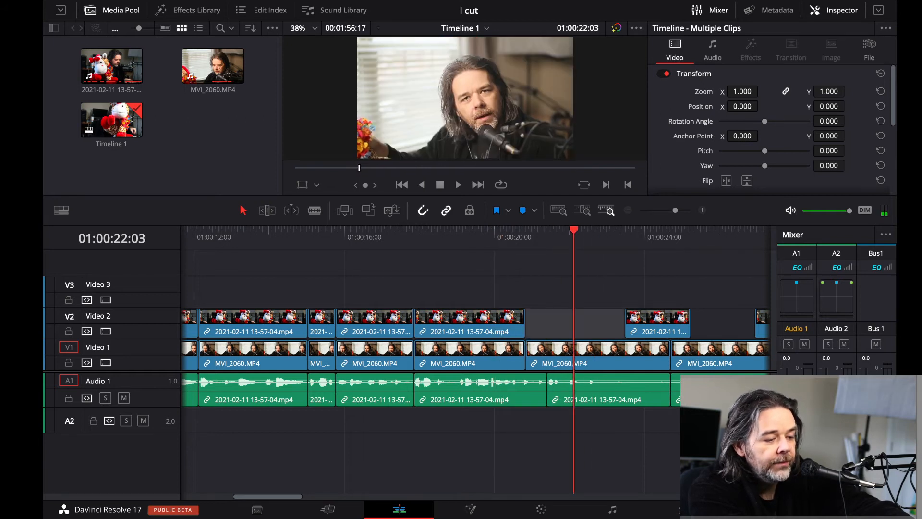
drag(442, 290, 459, 404)
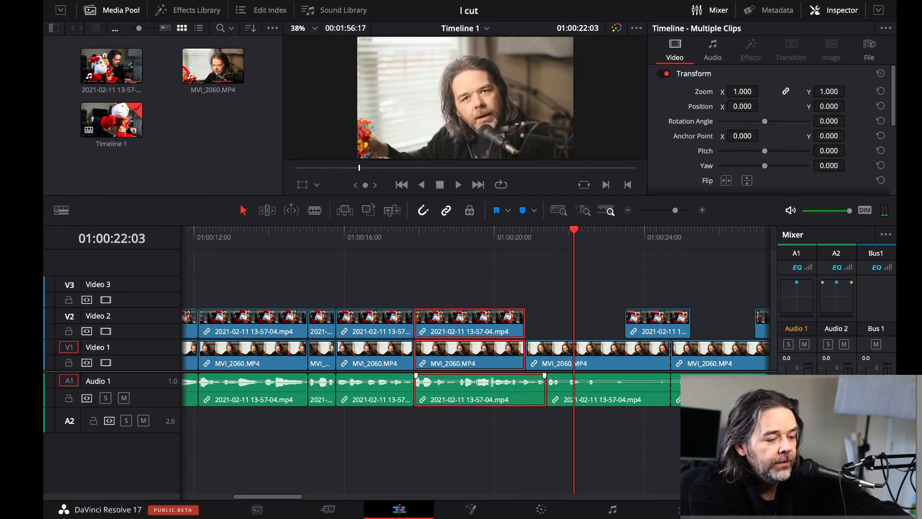
key(super+shift+a)
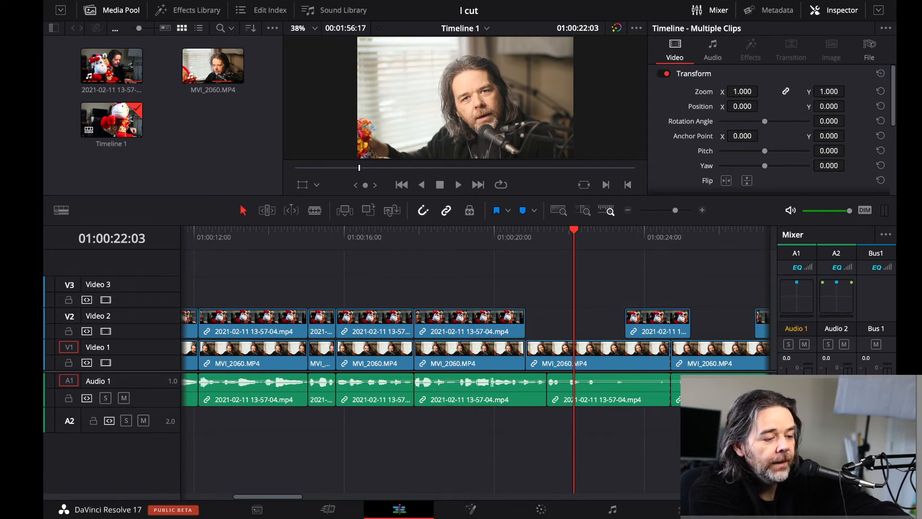
Try trimming the clip edges on both sides of the Video 2 gap independently, and undo the extension of the preceding clip.
drag(626, 321, 647, 321)
click(621, 354)
mouse_move(527, 356)
mouse_down()
mouse_move(605, 355)
mouse_move(527, 355)
mouse_up()
drag(648, 332, 624, 324)
drag(524, 323, 582, 323)
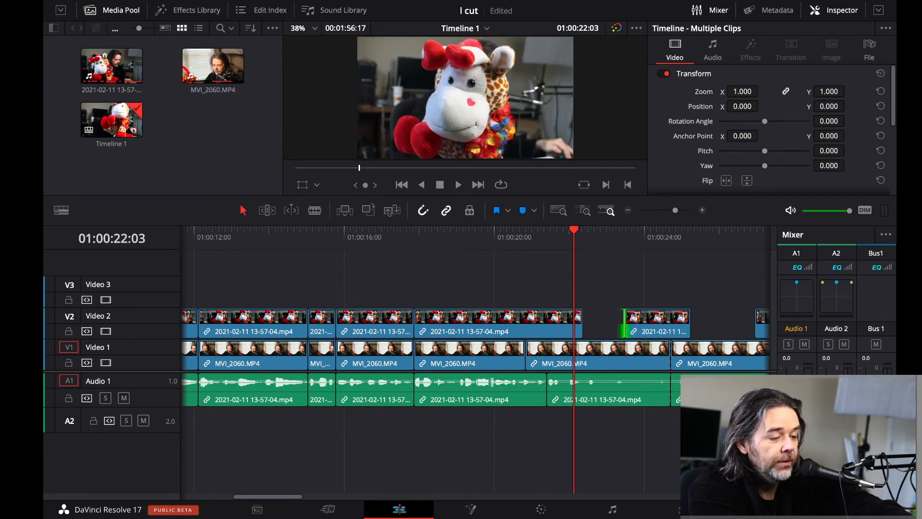
key(ctrl+z)
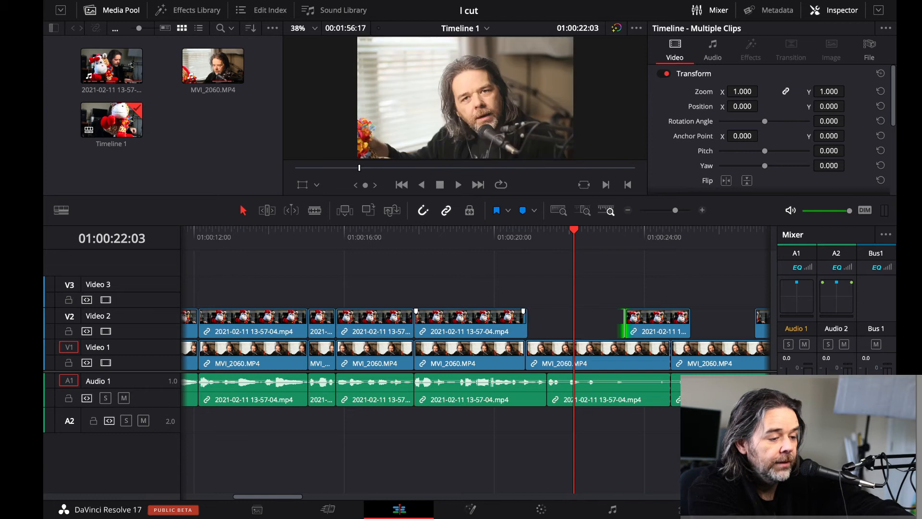
Replay the camera switch at the start of the Video 2 gap and stop playback at 01:00:21:20.
key(j)
key(l)
key(k)
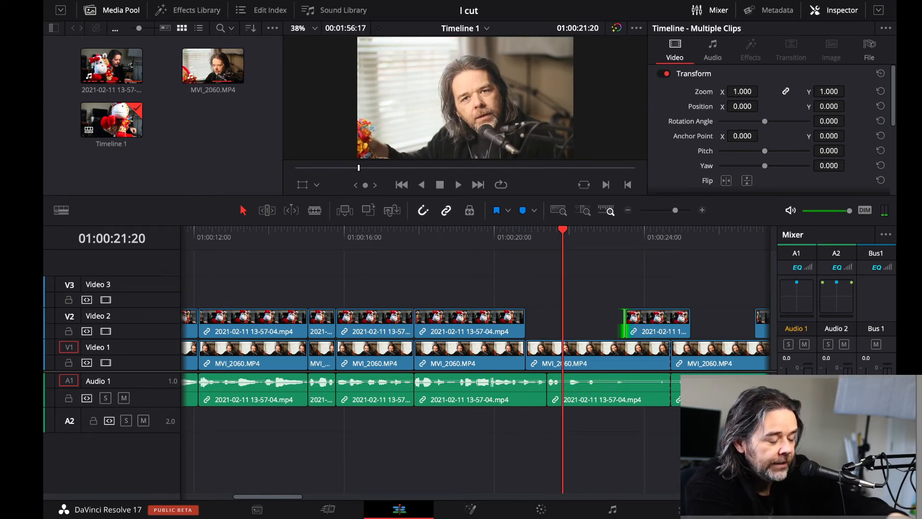